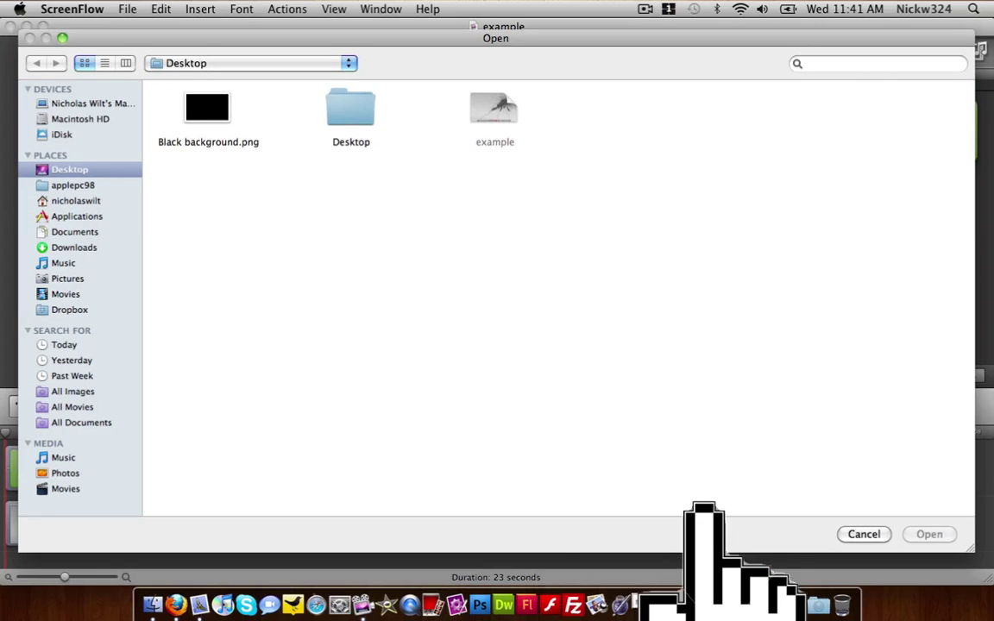
Import Black background.png and drop it onto the timeline
{"action": "left_click", "coordinate": [216, 147]}
{"action": "key", "text": "Return"}
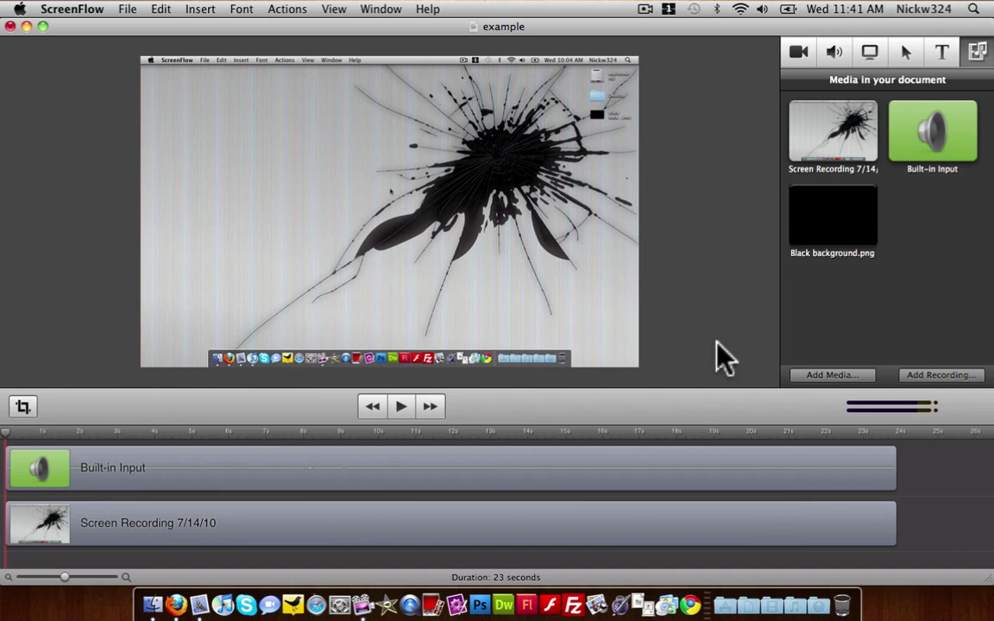
{"action": "mouse_move", "coordinate": [863, 229]}
{"action": "left_mouse_down"}
{"action": "mouse_move", "coordinate": [863, 289]}
{"action": "mouse_move", "coordinate": [738, 472]}
{"action": "left_mouse_up"}
Slide the background clip near the start and stretch it to the recording's end
{"action": "left_click_drag", "start_coordinate": [649, 470], "coordinate": [175, 483]}
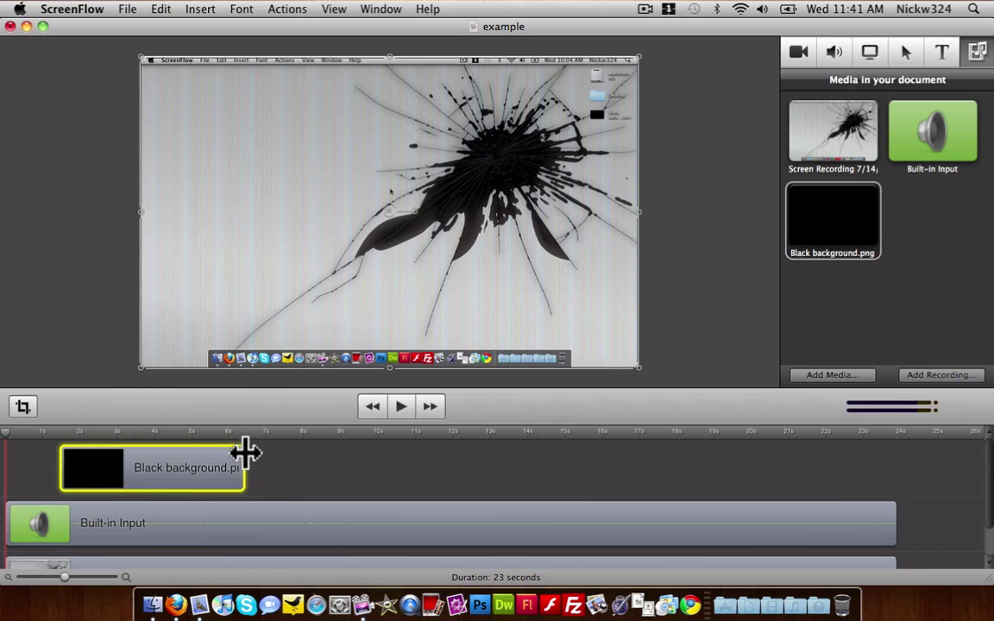
{"action": "left_click_drag", "start_coordinate": [246, 453], "coordinate": [897, 450]}
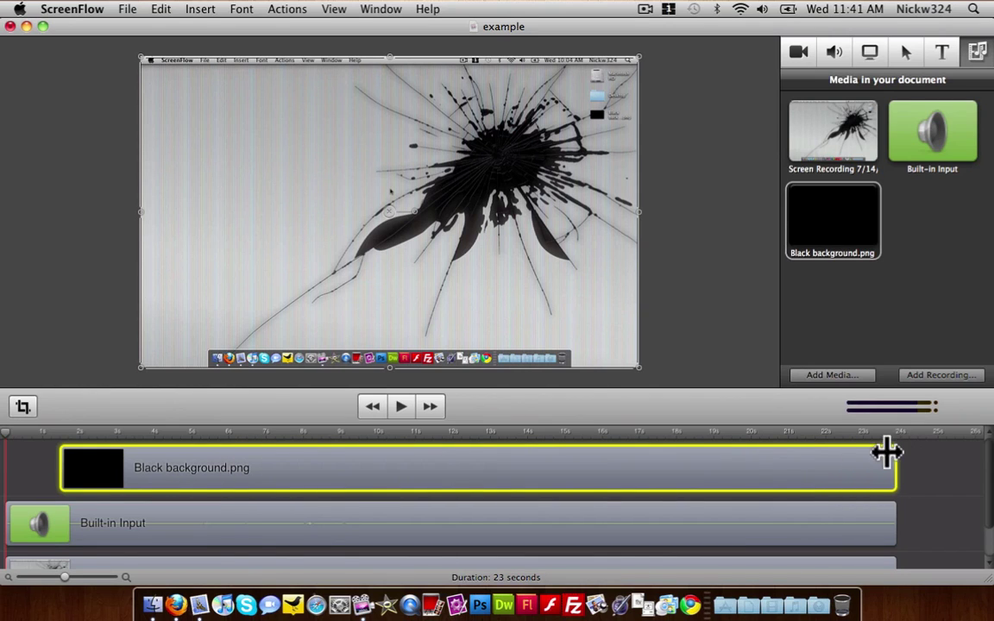
{"action": "left_click", "coordinate": [739, 436]}
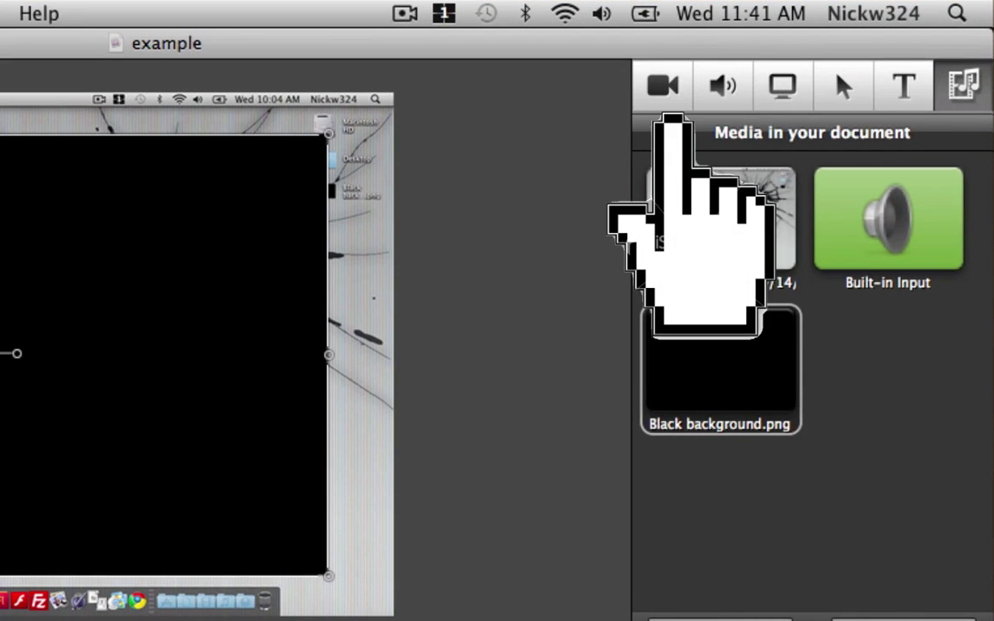
Lower the black background clip's opacity to about 69% in Video Properties
{"action": "left_click", "coordinate": [684, 86]}
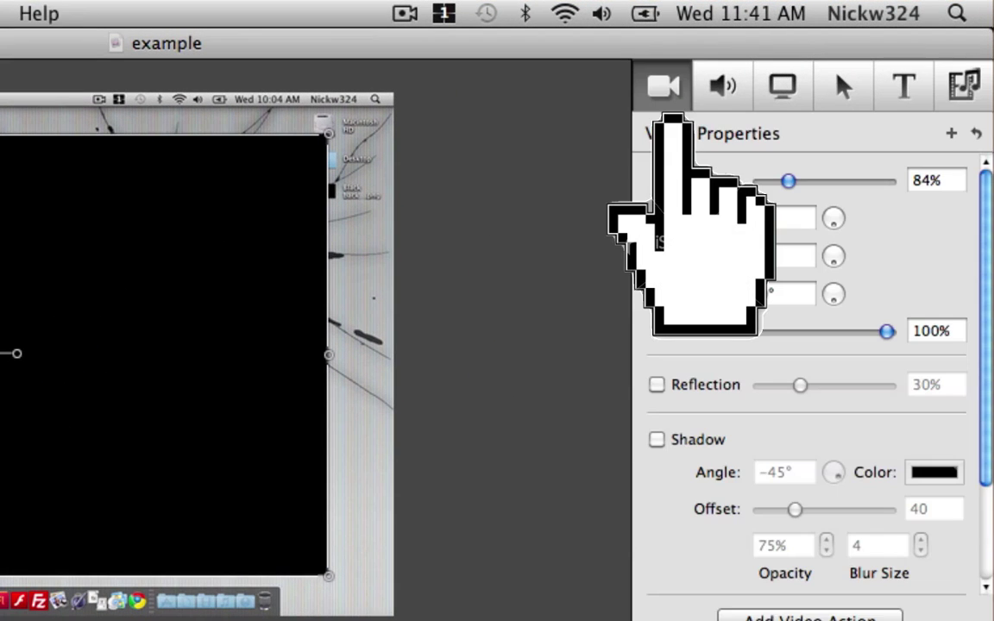
{"action": "left_click_drag", "start_coordinate": [887, 331], "coordinate": [849, 331]}
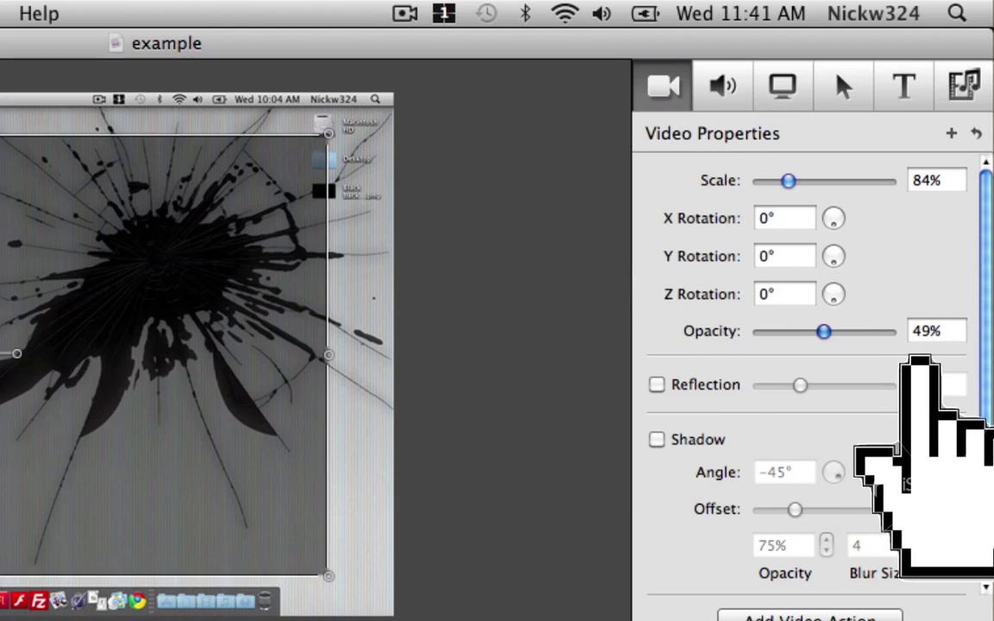
{"action": "left_click", "coordinate": [917, 361]}
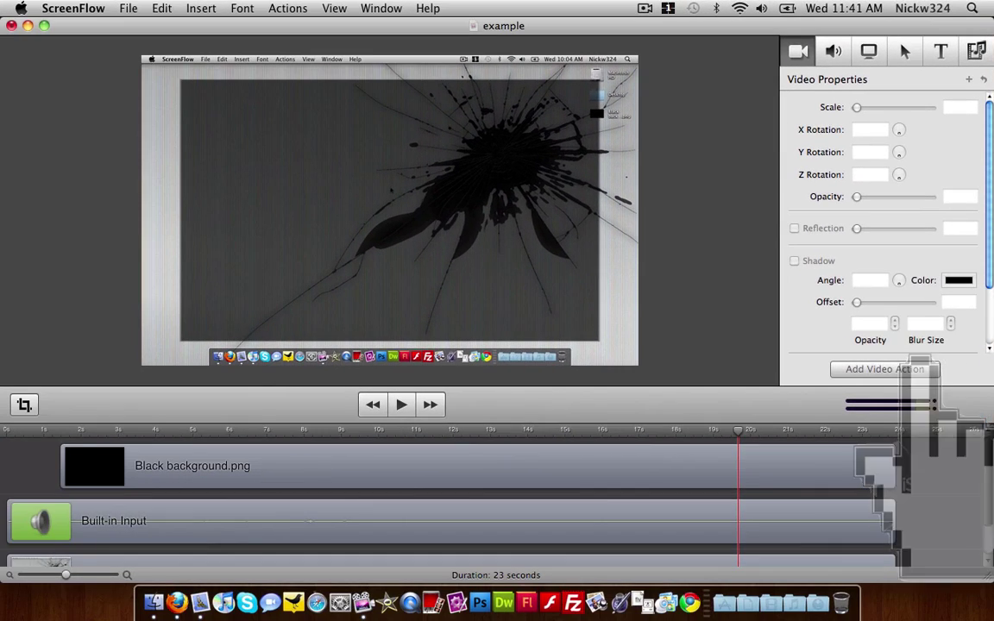
{"action": "left_click", "coordinate": [78, 465]}
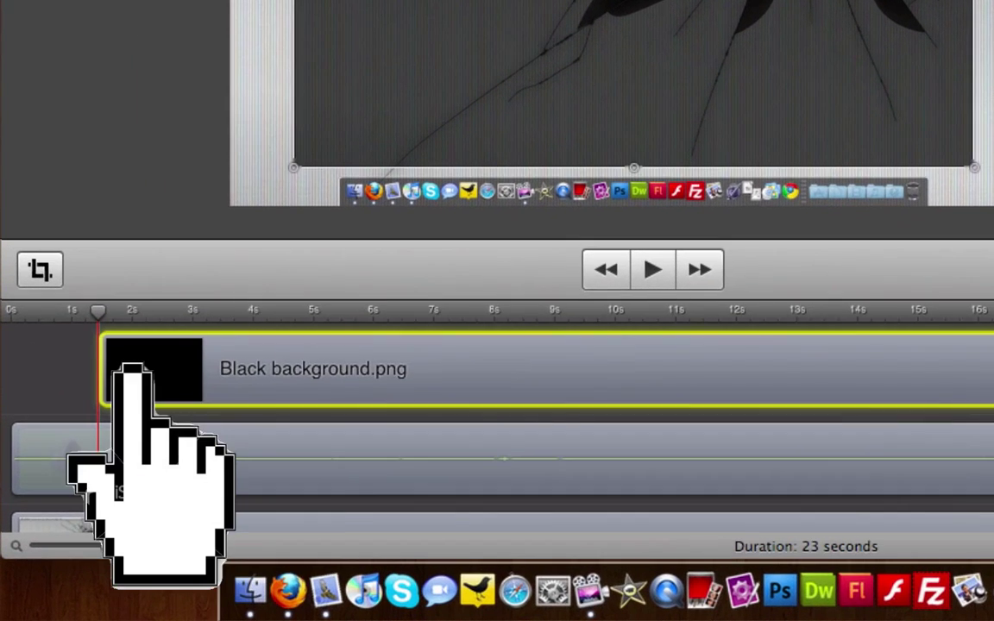
Add a Plane starting transition to the black background clip and stop playback
{"action": "right_click", "coordinate": [131, 370]}
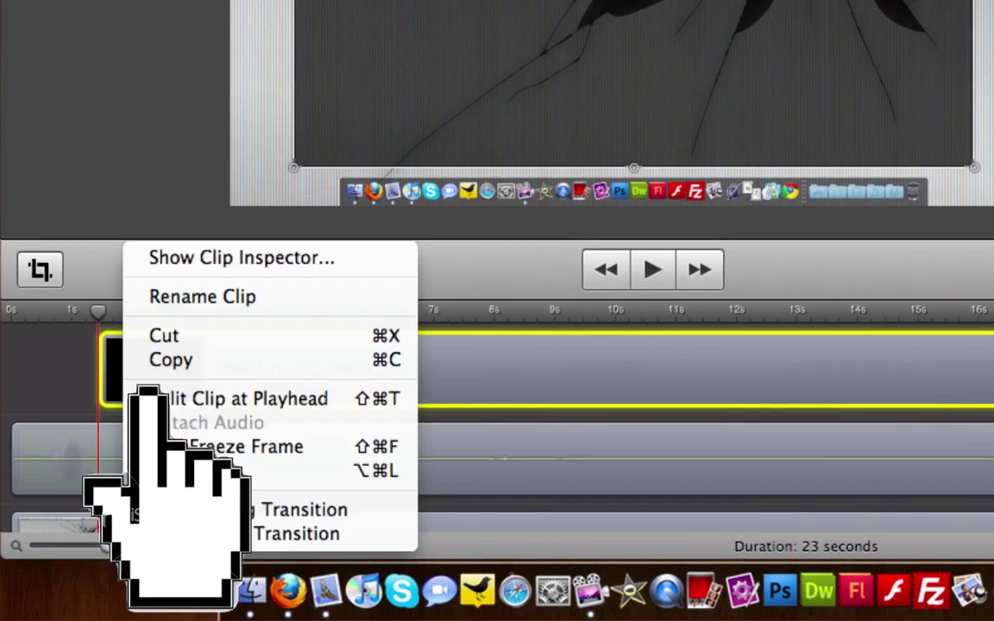
{"action": "left_click", "coordinate": [235, 509]}
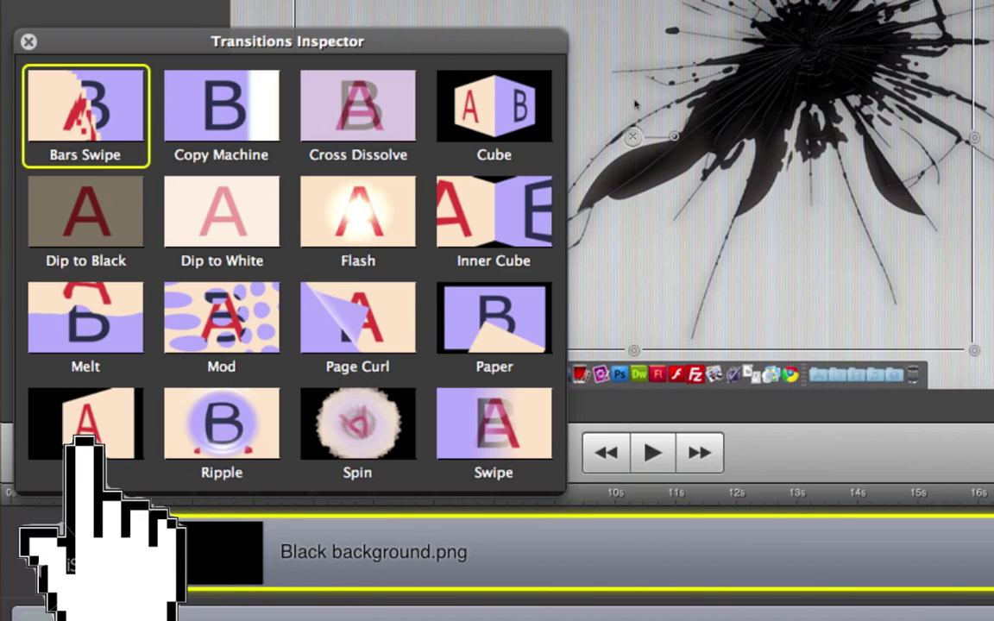
{"action": "left_click", "coordinate": [83, 440]}
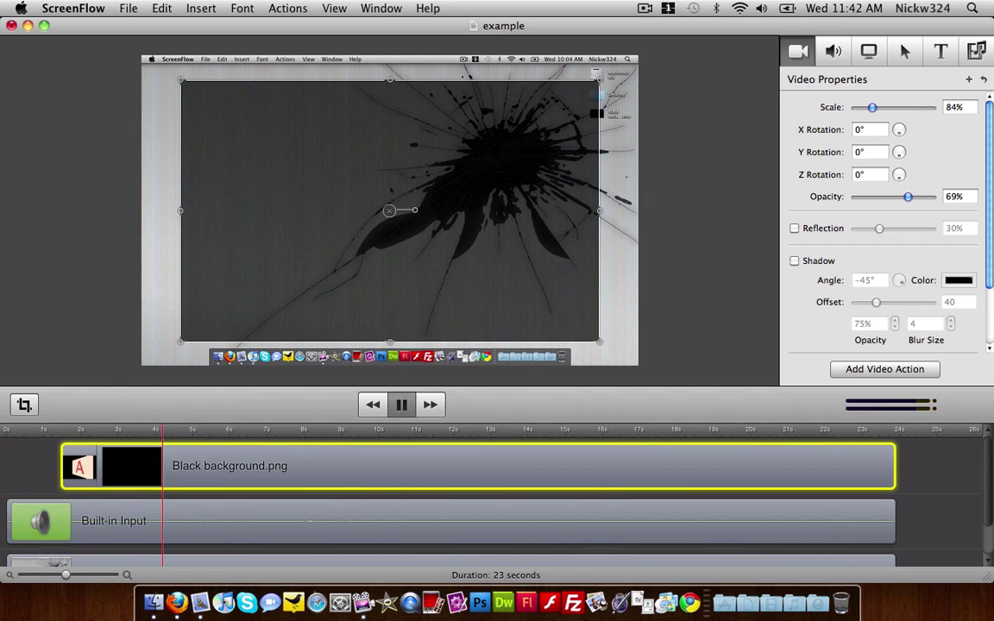
{"action": "key", "text": "space"}
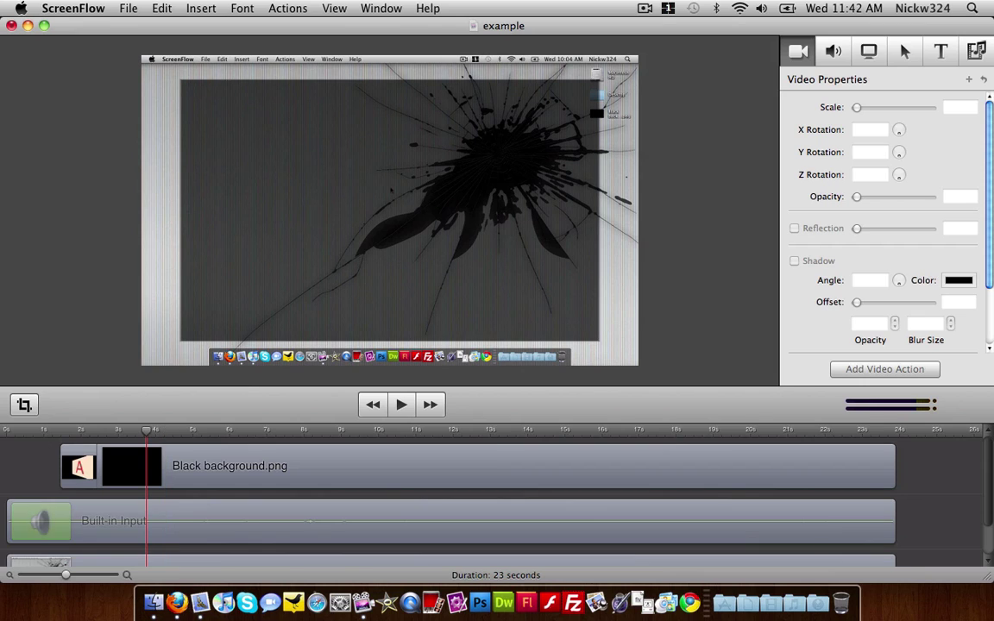
Add a text clip with a Cross Dissolve starting transition
{"action": "left_click", "coordinate": [940, 51]}
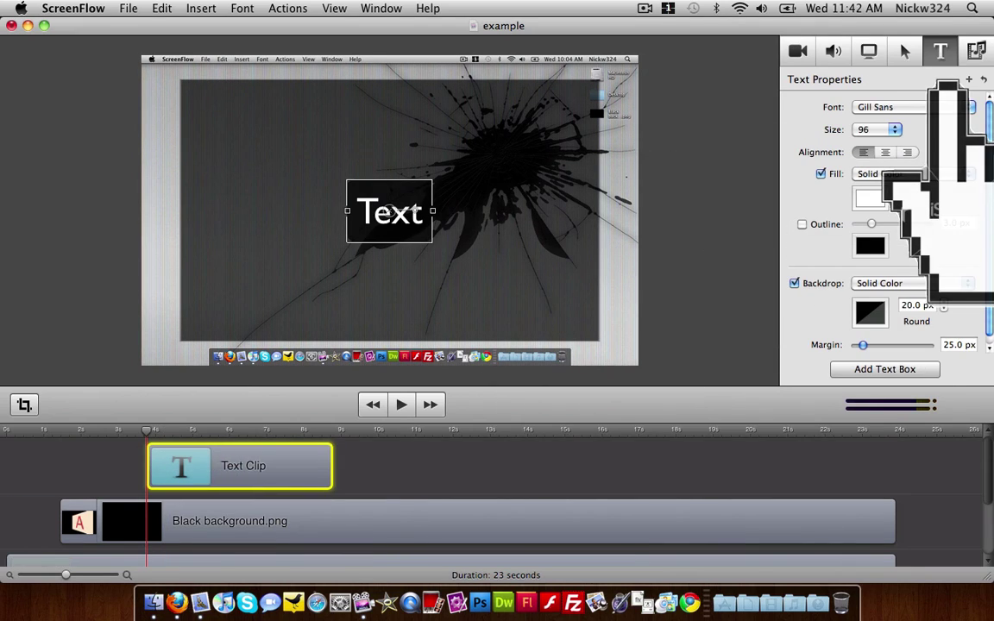
{"action": "right_click", "coordinate": [220, 466]}
{"action": "left_click", "coordinate": [295, 552]}
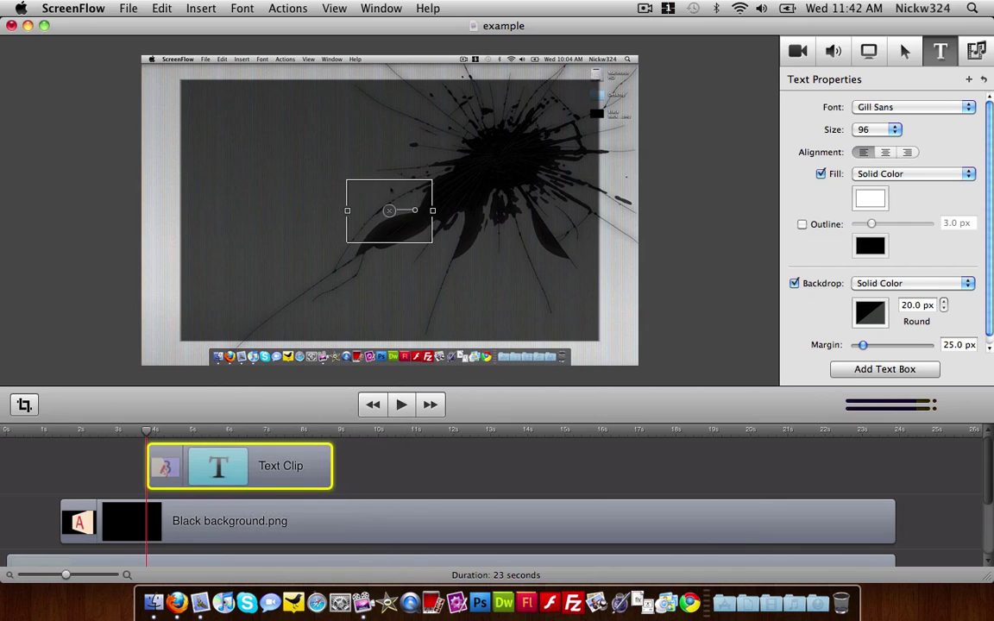
{"action": "double_click", "coordinate": [159, 473]}
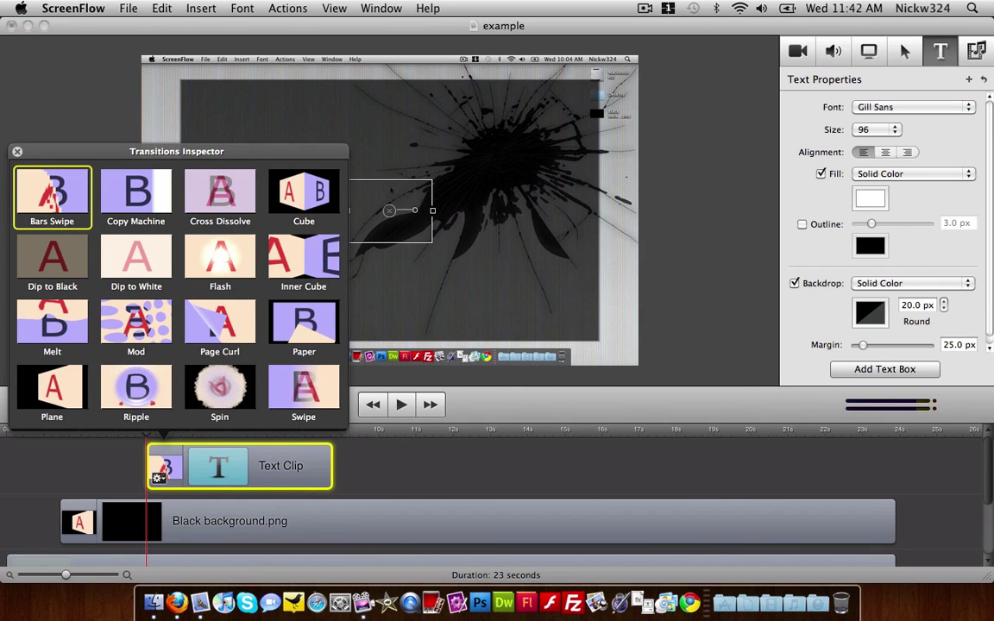
{"action": "double_click", "coordinate": [220, 191]}
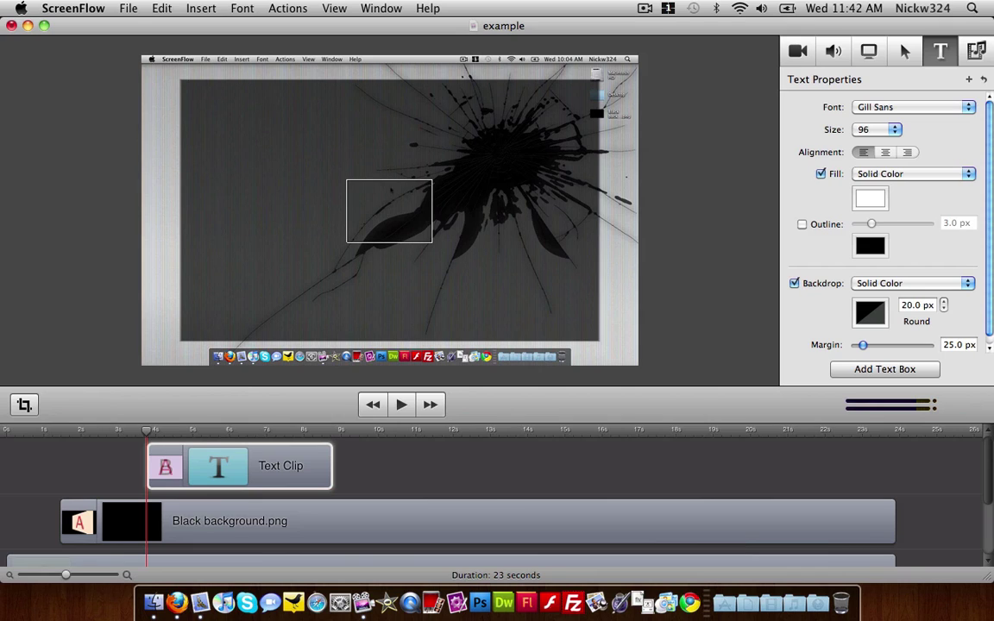
Make the title read 'You will need :' with a capital Y
{"action": "type", "text": "you wi"}
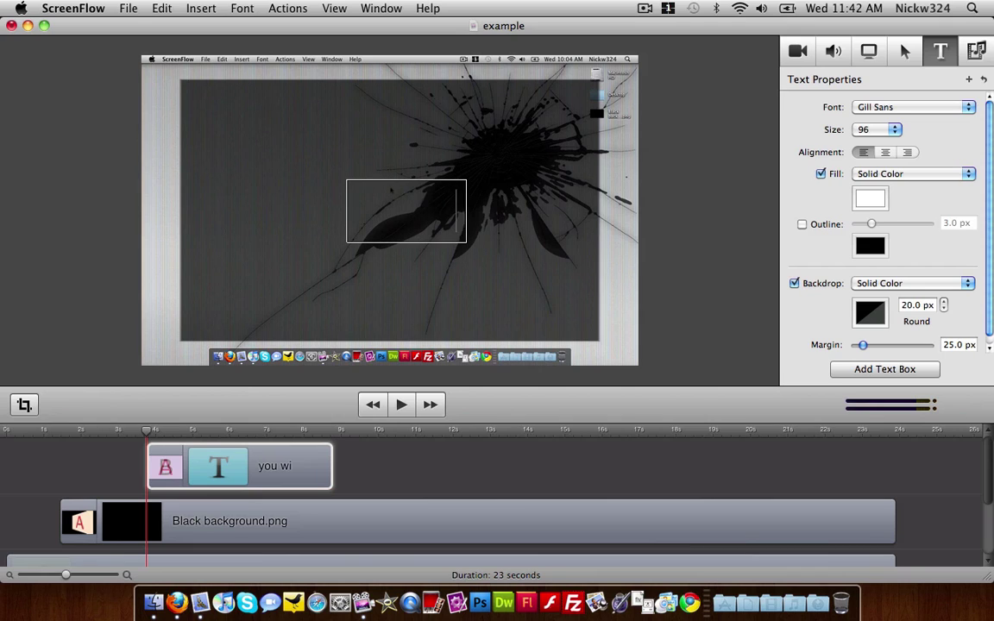
{"action": "type", "text": "ll need"}
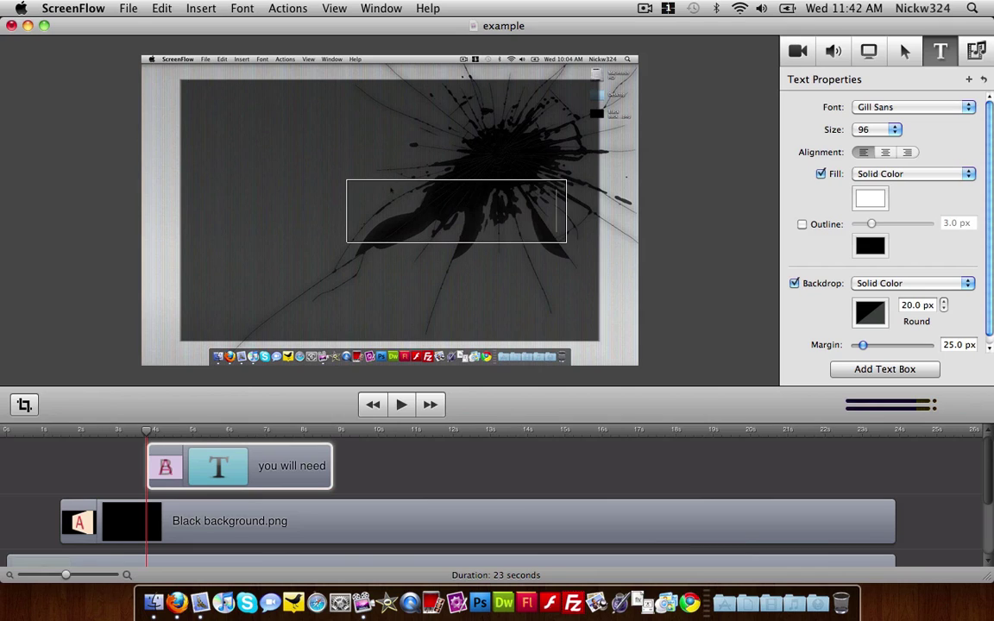
{"action": "left_click", "coordinate": [260, 466]}
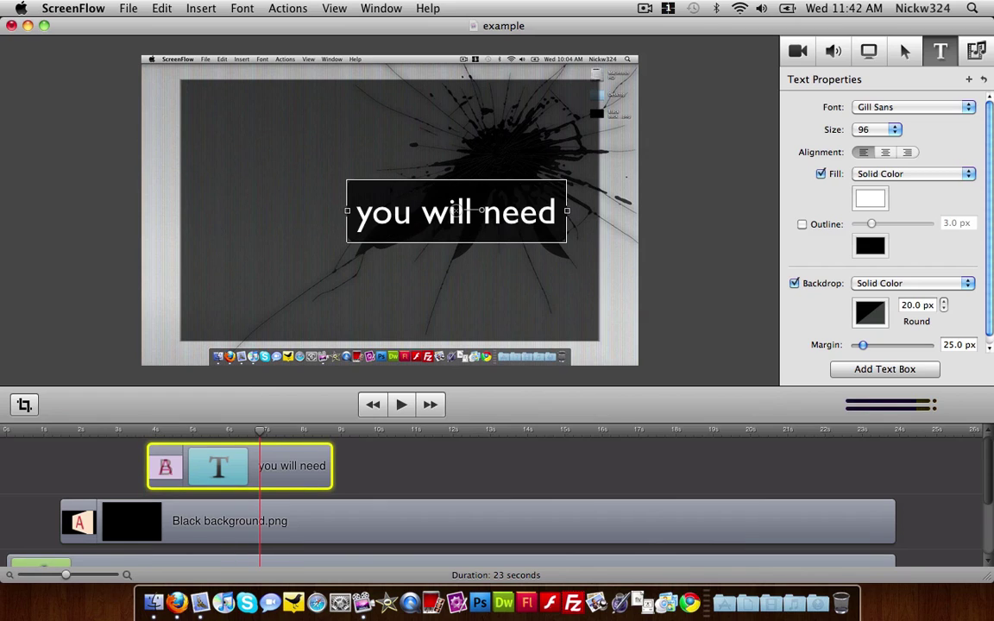
{"action": "double_click", "coordinate": [371, 212]}
{"action": "key", "text": "BackSpace"}
{"action": "type", "text": "Y"}
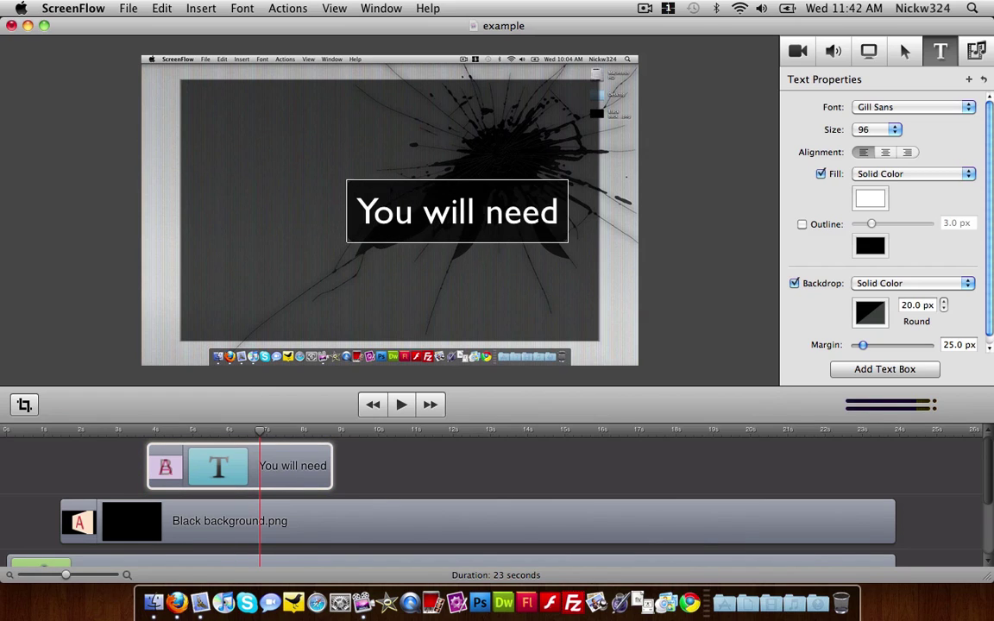
{"action": "left_click", "coordinate": [561, 212]}
{"action": "type", "text": ":"}
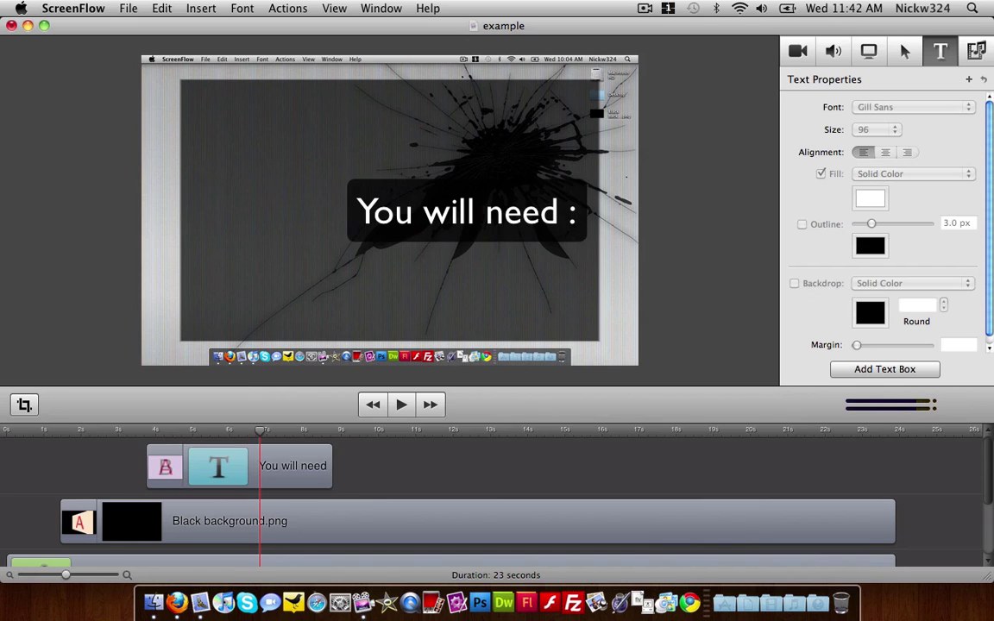
Move the title to the top centre, remove its backdrop and colour it green
{"action": "left_click_drag", "start_coordinate": [466, 212], "coordinate": [390, 115]}
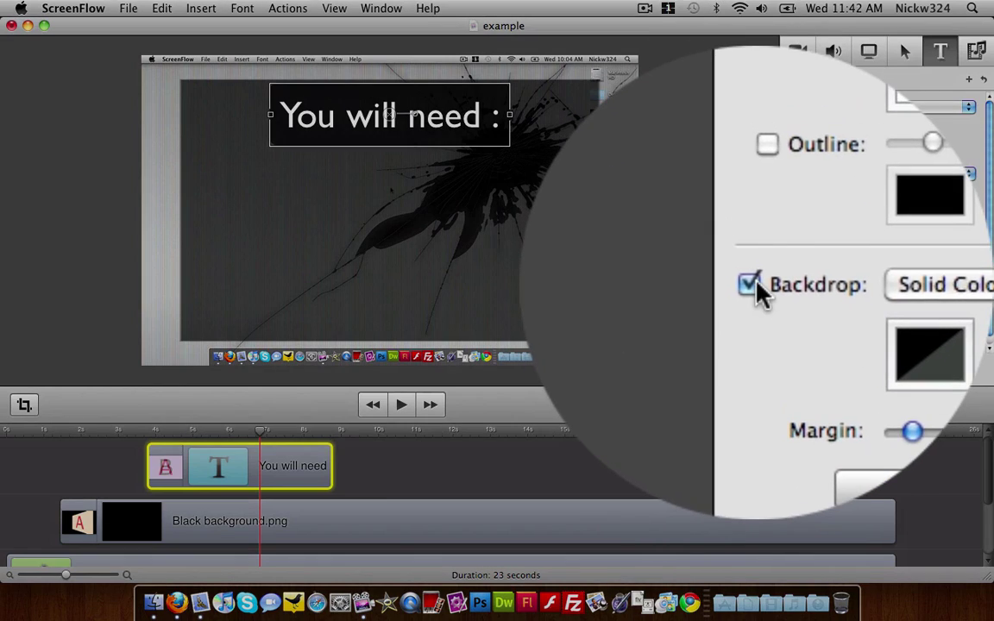
{"action": "left_click", "coordinate": [793, 283]}
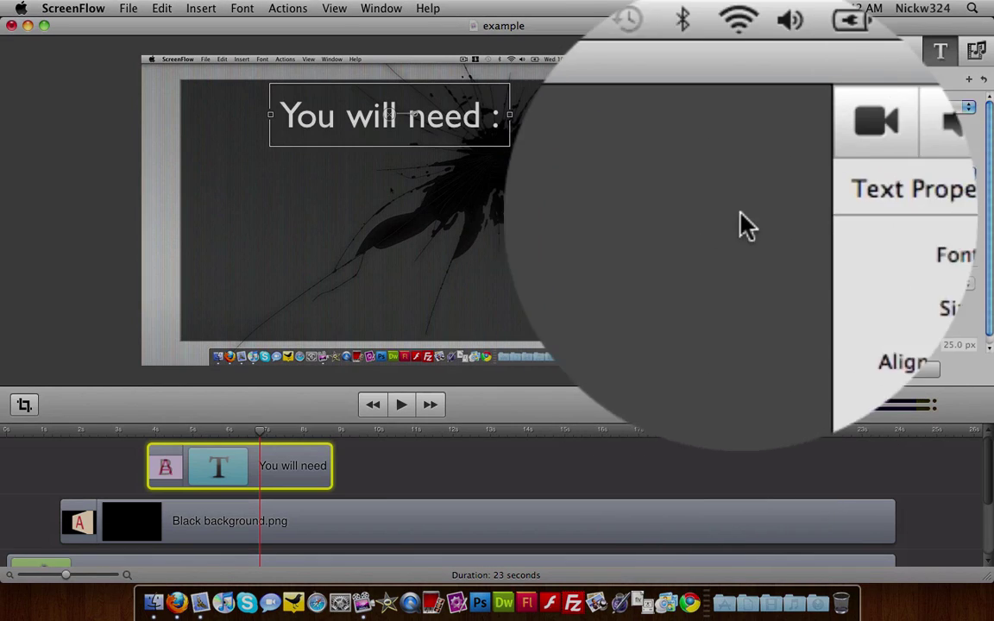
{"action": "left_click", "coordinate": [870, 199]}
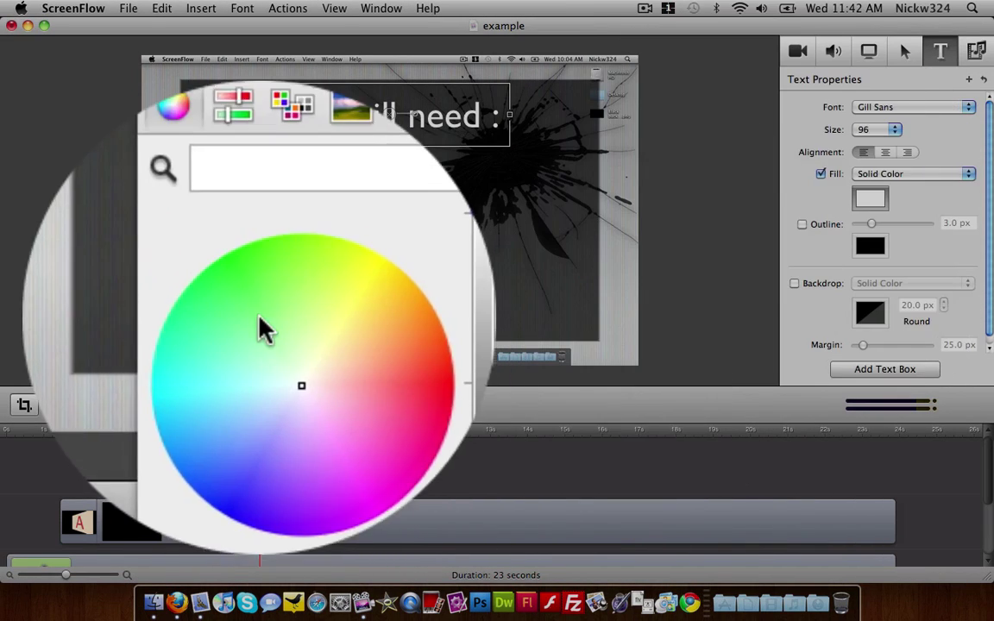
{"action": "left_click", "coordinate": [257, 285]}
{"action": "left_click", "coordinate": [217, 209]}
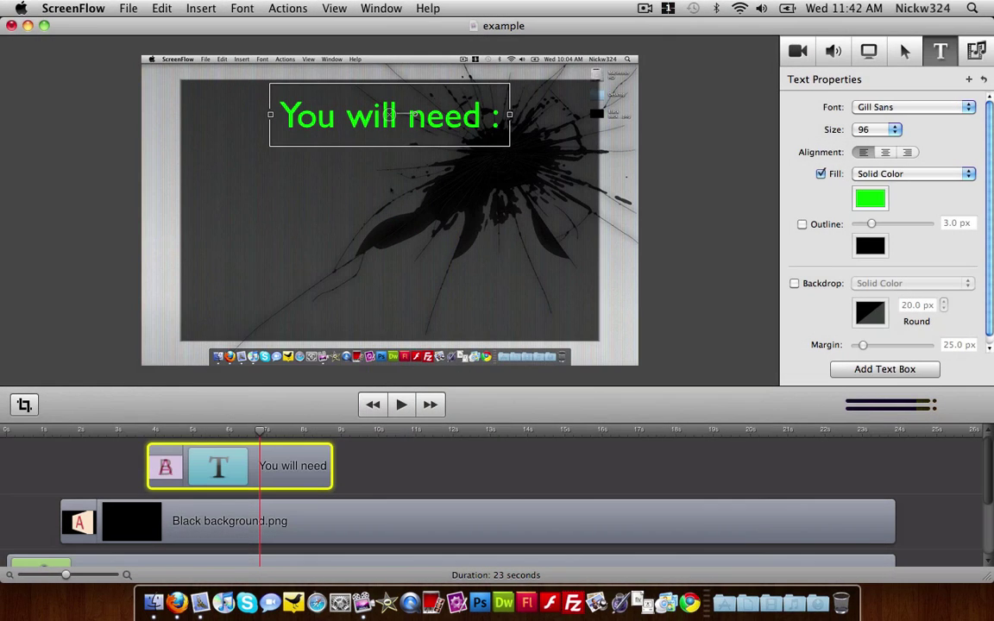
Nudge the green title slightly higher and return to the video's start
{"action": "key", "text": "Escape"}
{"action": "left_click_drag", "start_coordinate": [388, 115], "coordinate": [388, 102]}
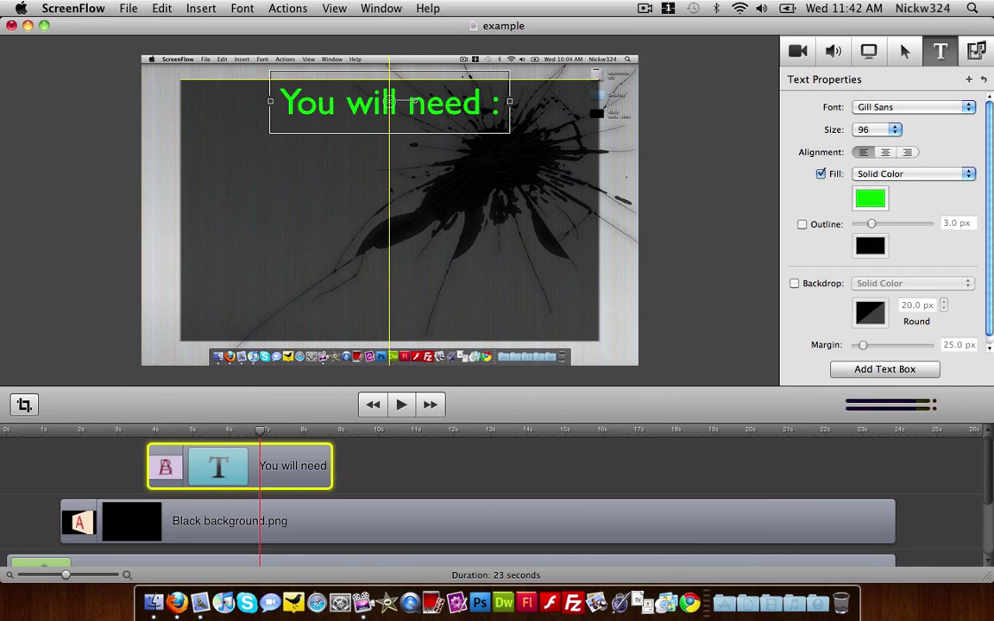
{"action": "key", "text": "Escape"}
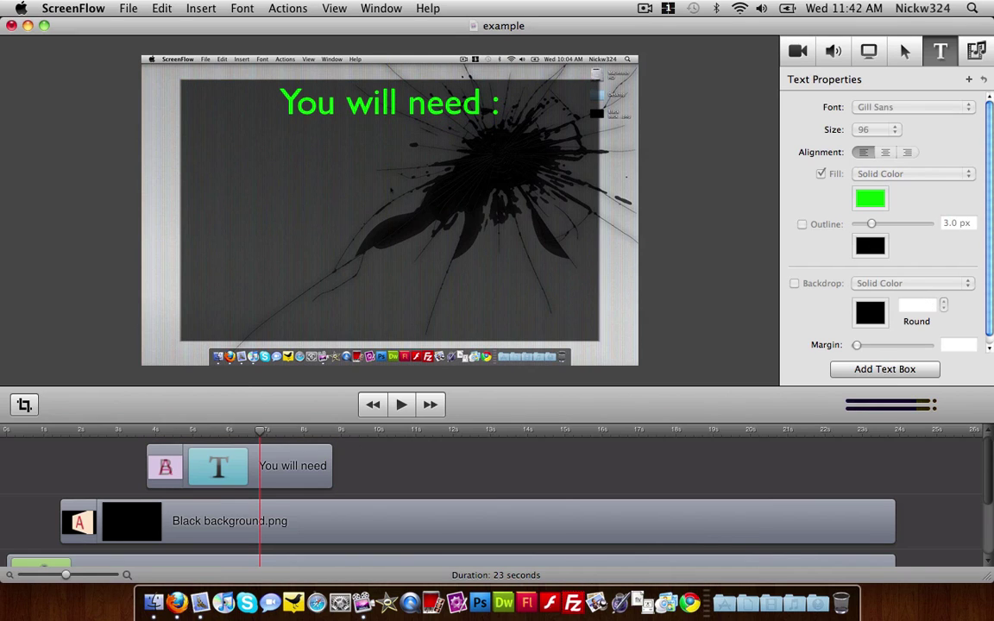
{"action": "key", "text": "Home"}
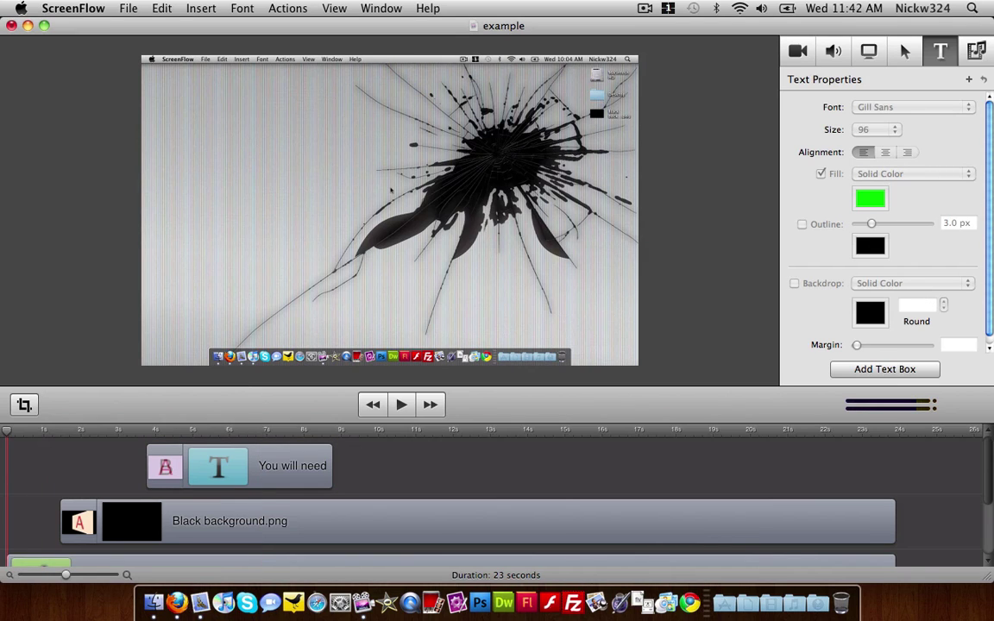
{"action": "key", "text": "space"}
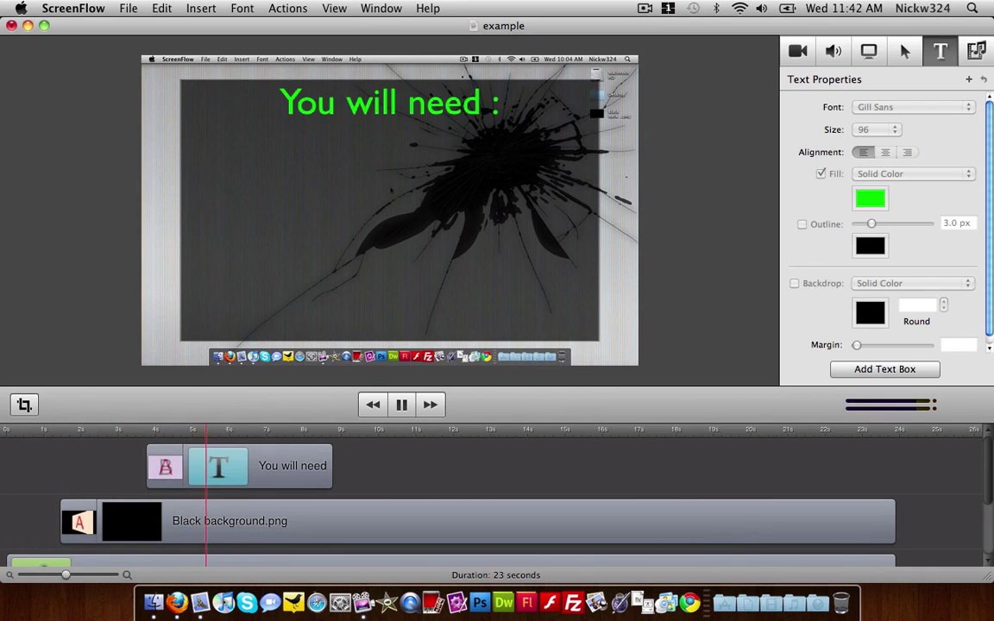
{"action": "key", "text": "space"}
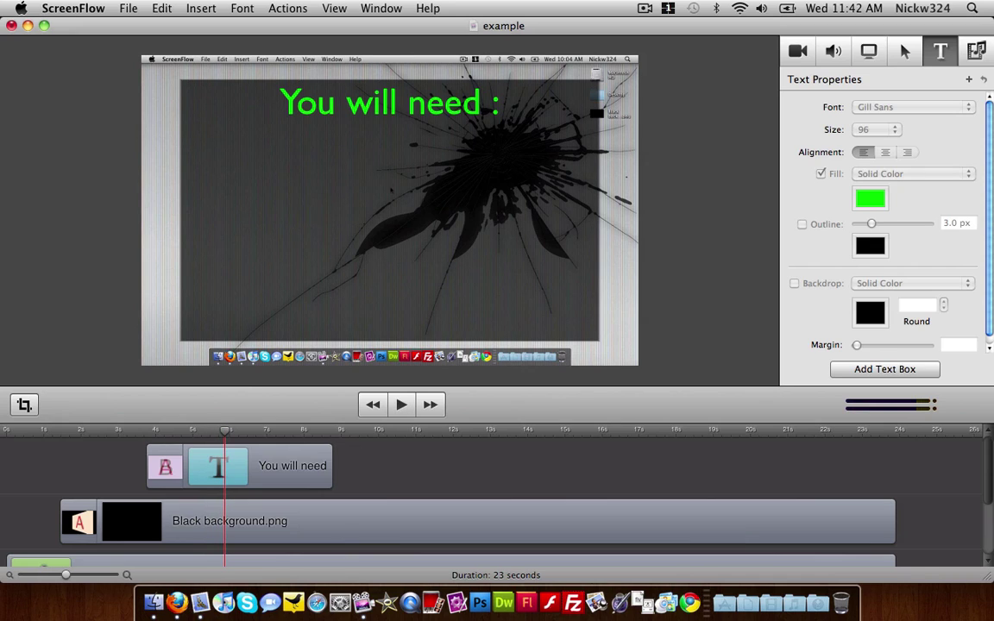